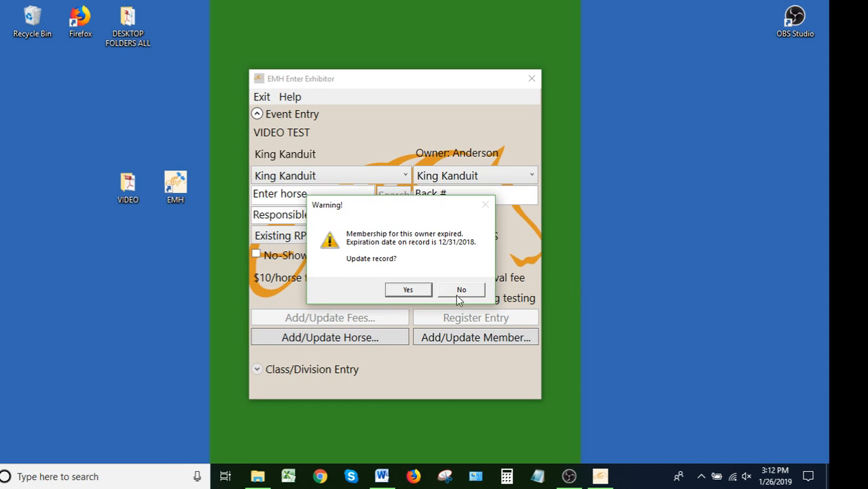
Step: Decline the owner membership record update and submit the event entry update for King Kanduit
{"action": "left_click", "coordinate": [457, 292]}
{"action": "left_click", "coordinate": [504, 322]}
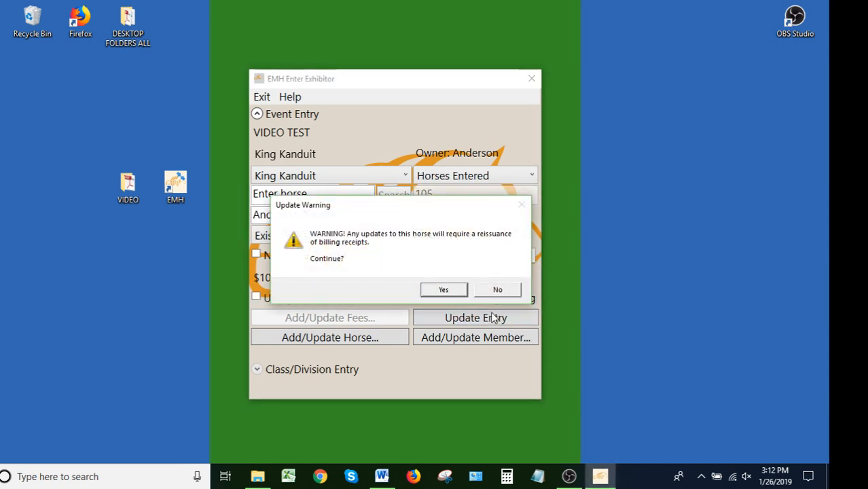
{"action": "left_click", "coordinate": [449, 290]}
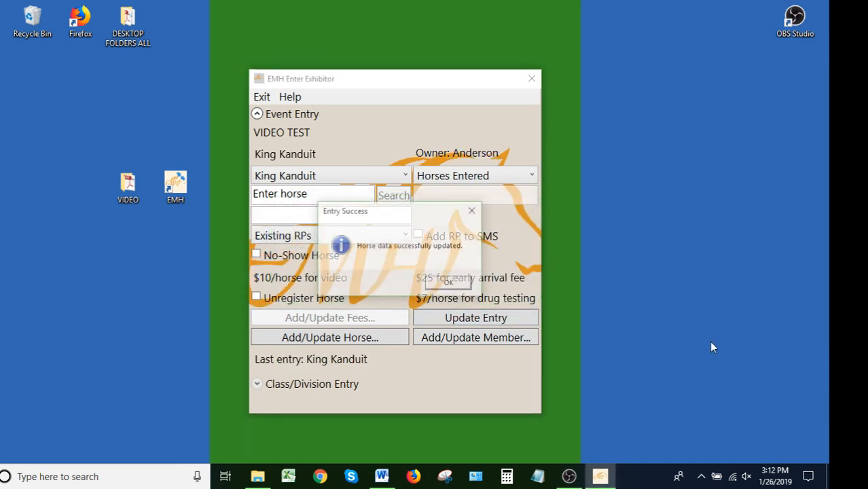
{"action": "left_click", "coordinate": [464, 288]}
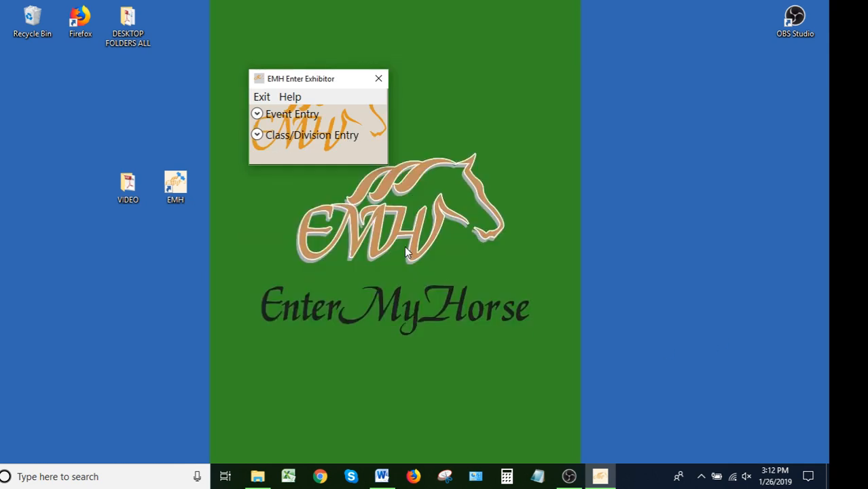
Step: Unregister King Kanduit from class 3 without updating the membership record, and check the horse's remaining registered classes
{"action": "left_click", "coordinate": [257, 135]}
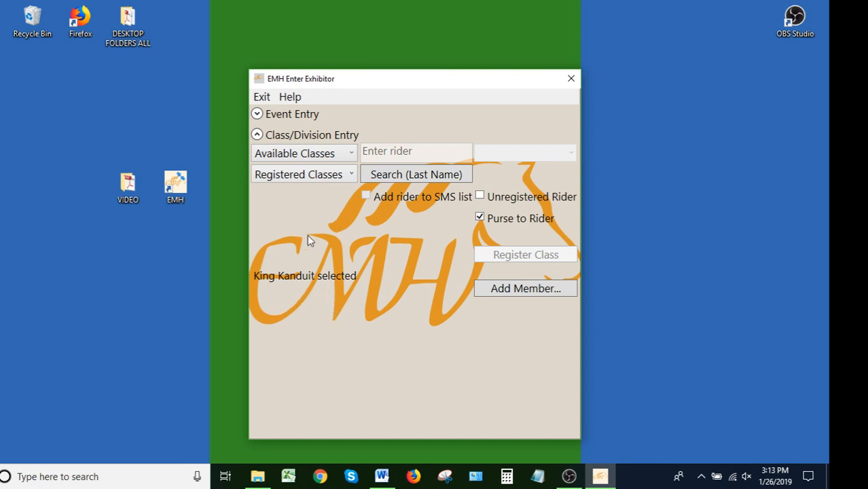
{"action": "left_click", "coordinate": [349, 175]}
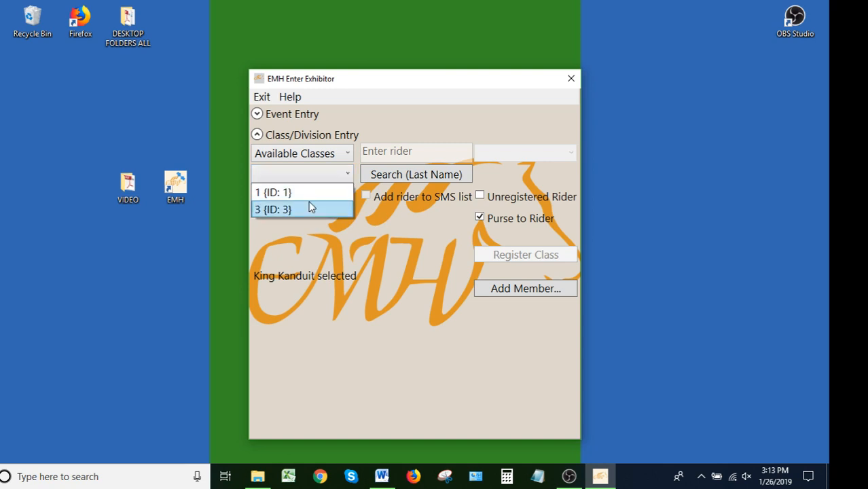
{"action": "left_click", "coordinate": [311, 209]}
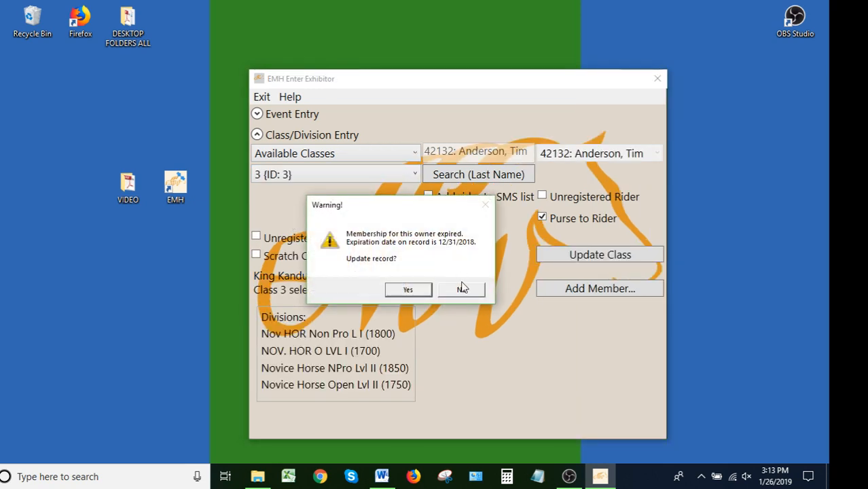
{"action": "left_click", "coordinate": [462, 289]}
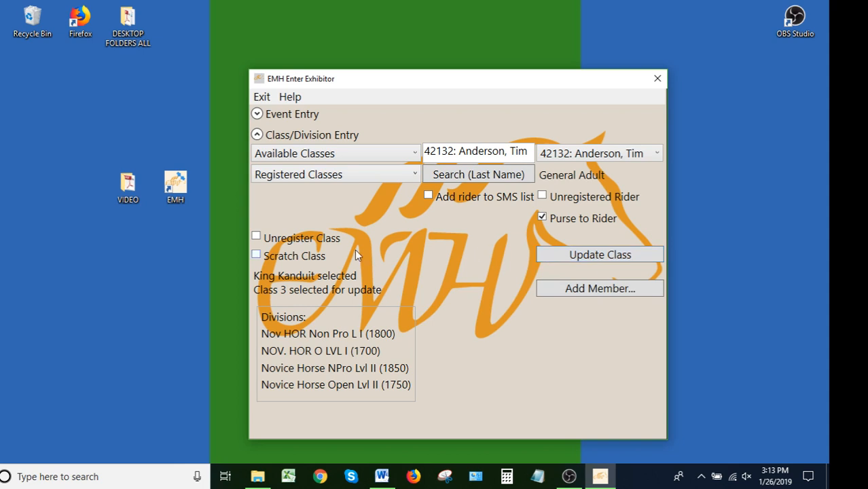
{"action": "left_click", "coordinate": [256, 236]}
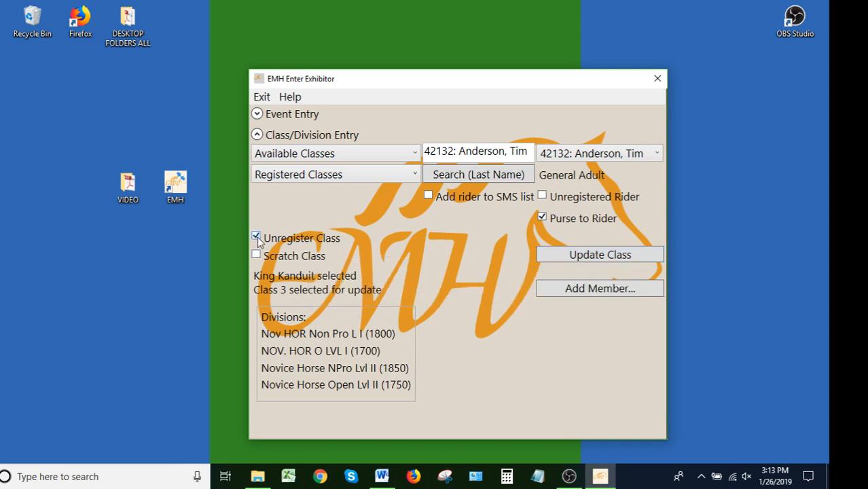
{"action": "left_click", "coordinate": [599, 258]}
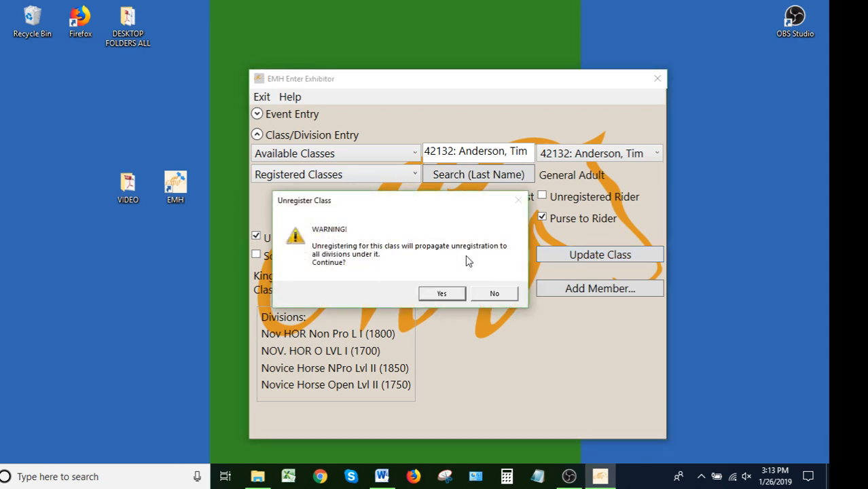
{"action": "left_click", "coordinate": [444, 294]}
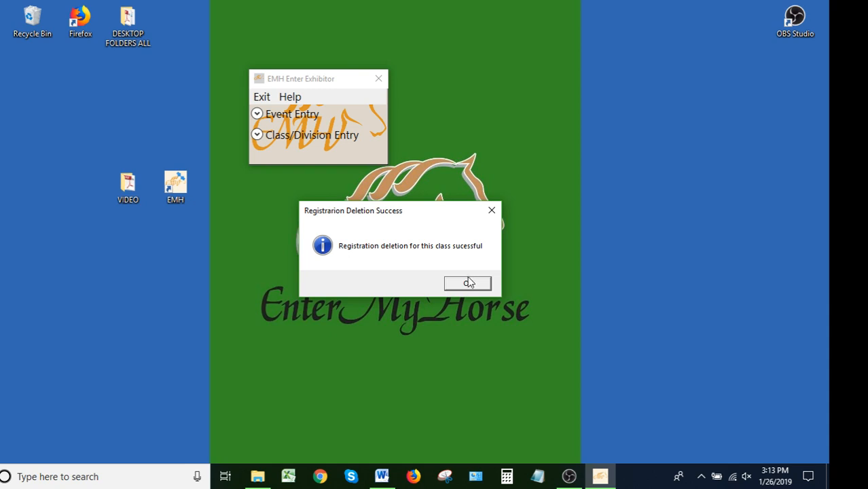
{"action": "left_click", "coordinate": [466, 285]}
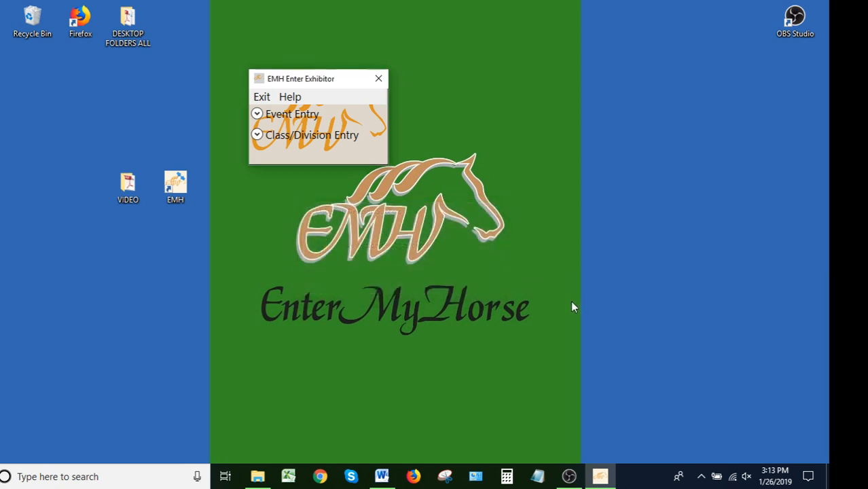
{"action": "left_click", "coordinate": [256, 135]}
{"action": "left_click", "coordinate": [313, 174]}
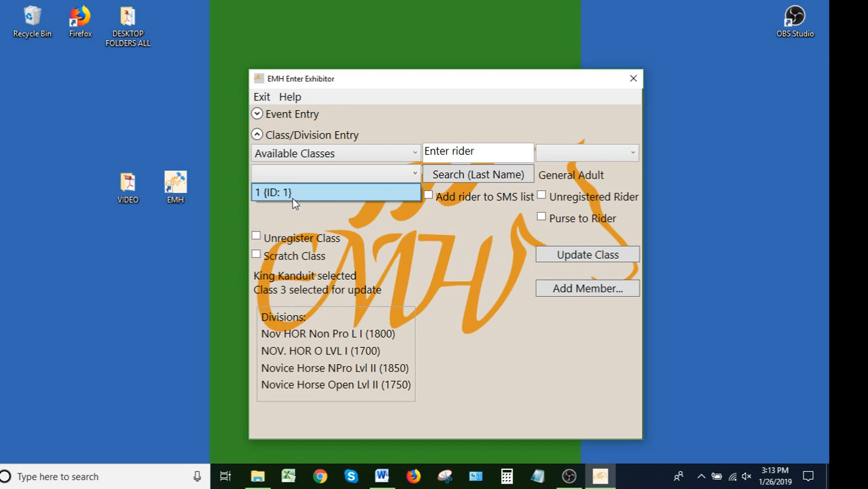
Step: Load the entered horse Little Miss Einstein in the event entry and submit its entry update
{"action": "left_click", "coordinate": [271, 116]}
{"action": "left_click", "coordinate": [272, 115]}
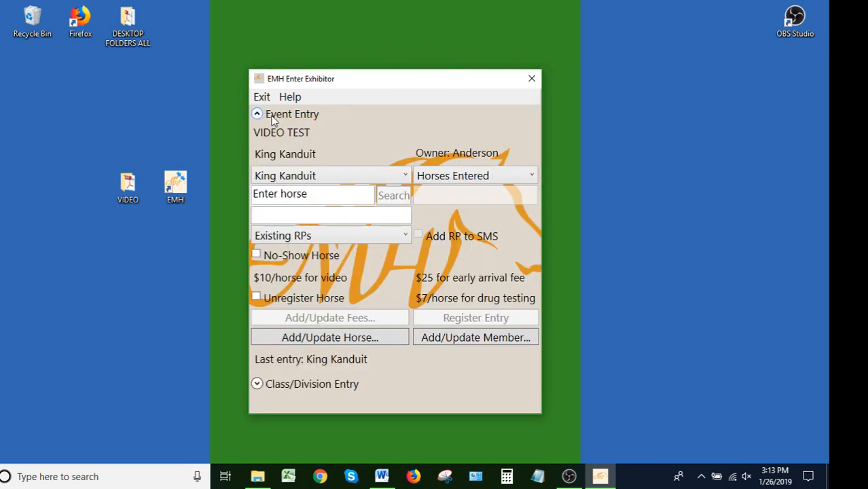
{"action": "left_click", "coordinate": [496, 177]}
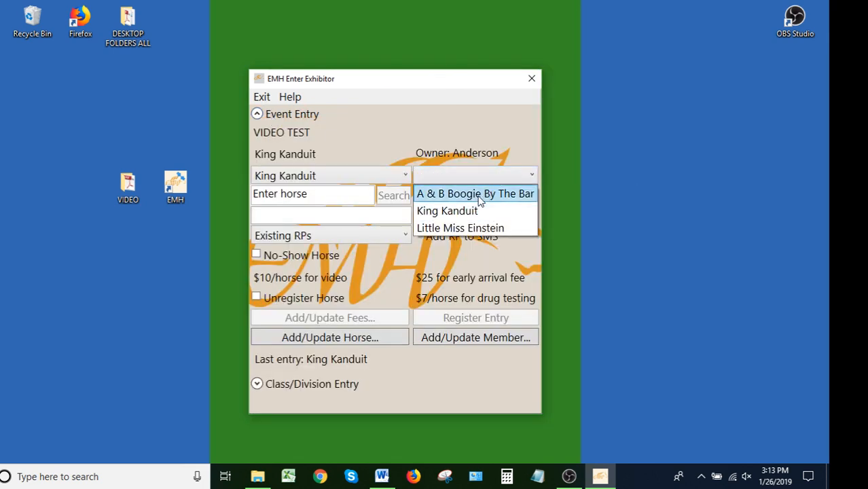
{"action": "left_click", "coordinate": [463, 231]}
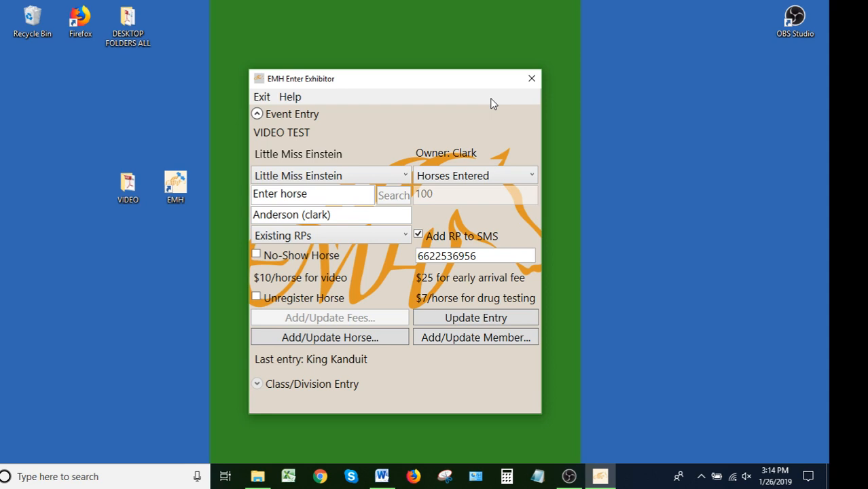
{"action": "left_click", "coordinate": [493, 322]}
{"action": "left_click", "coordinate": [439, 291]}
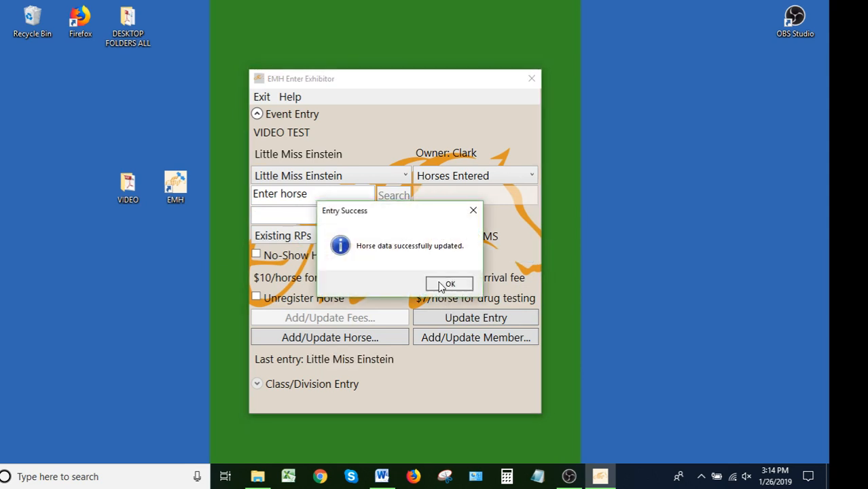
{"action": "left_click", "coordinate": [448, 284]}
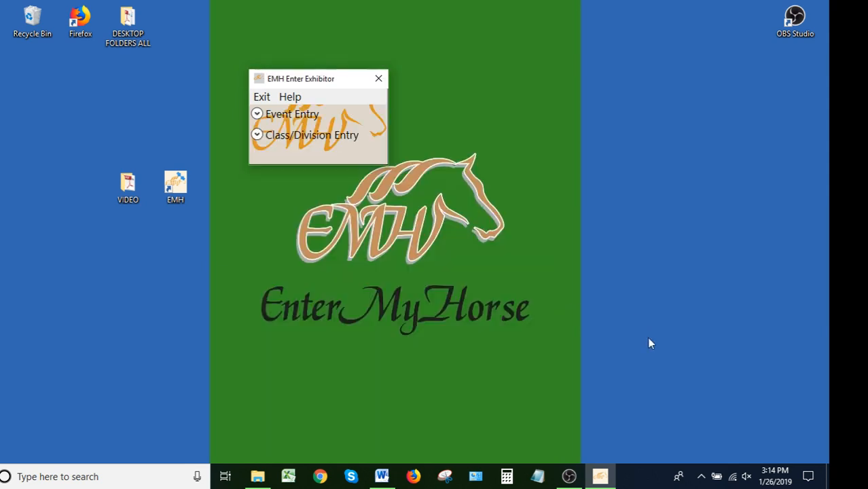
Step: Scratch Little Miss Einstein from registered class 3, declining the membership record update
{"action": "left_click", "coordinate": [257, 136]}
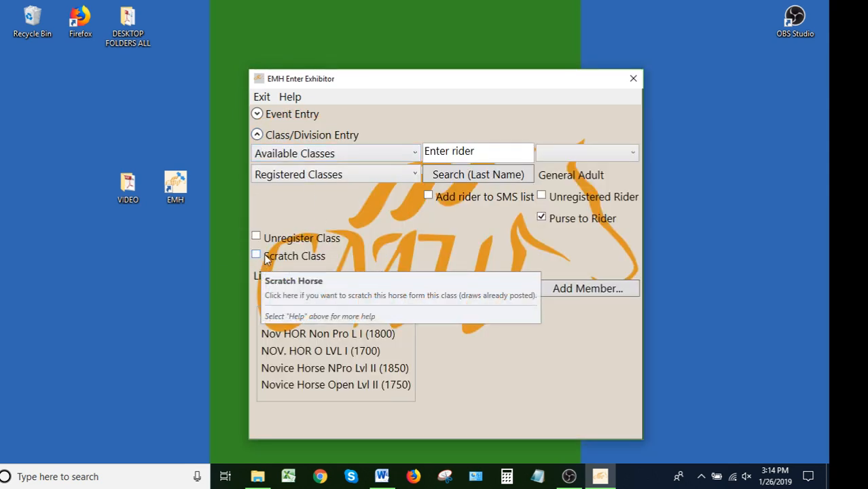
{"action": "left_click", "coordinate": [329, 175]}
{"action": "left_click", "coordinate": [301, 209]}
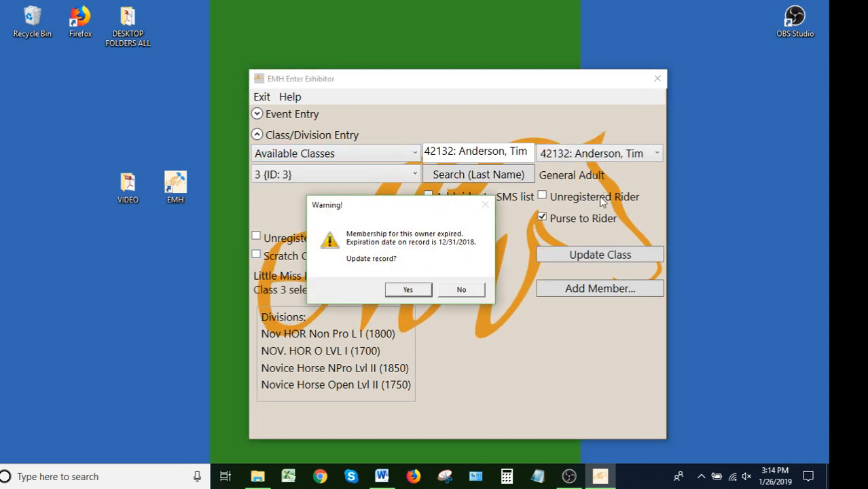
{"action": "left_click", "coordinate": [461, 289]}
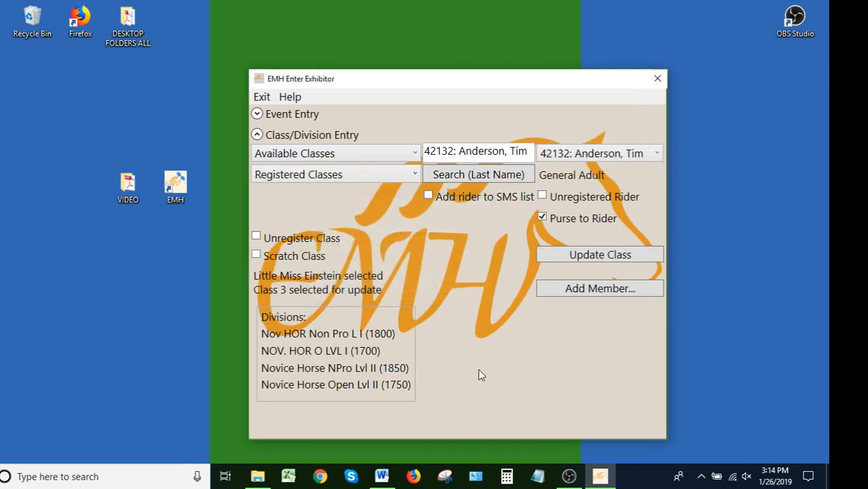
{"action": "left_click", "coordinate": [256, 256]}
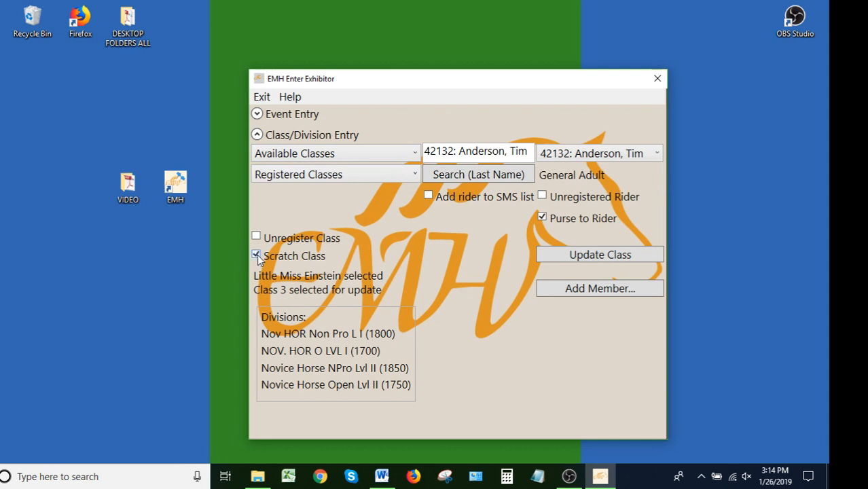
{"action": "left_click", "coordinate": [617, 257]}
Step: Reload class 3 for Little Miss Einstein, decline the membership update and submit the class with Scratch Class enabled again
{"action": "left_click", "coordinate": [302, 179]}
{"action": "left_click", "coordinate": [303, 211]}
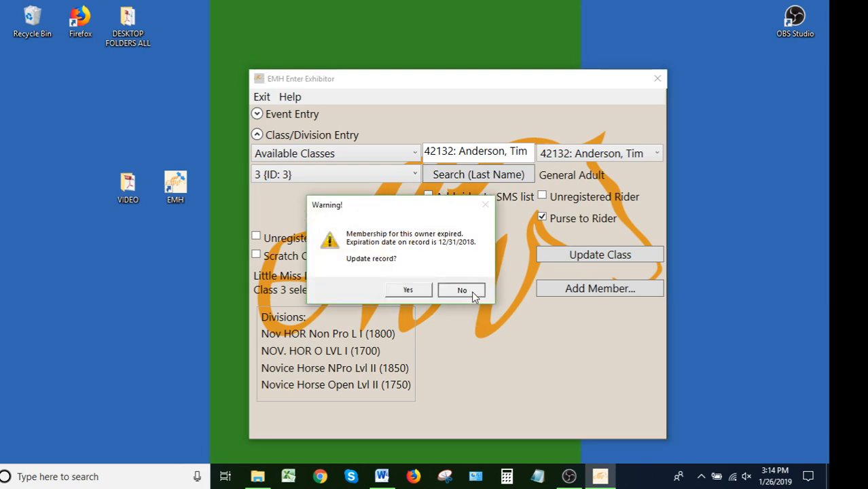
{"action": "left_click", "coordinate": [470, 291]}
{"action": "left_click", "coordinate": [256, 255]}
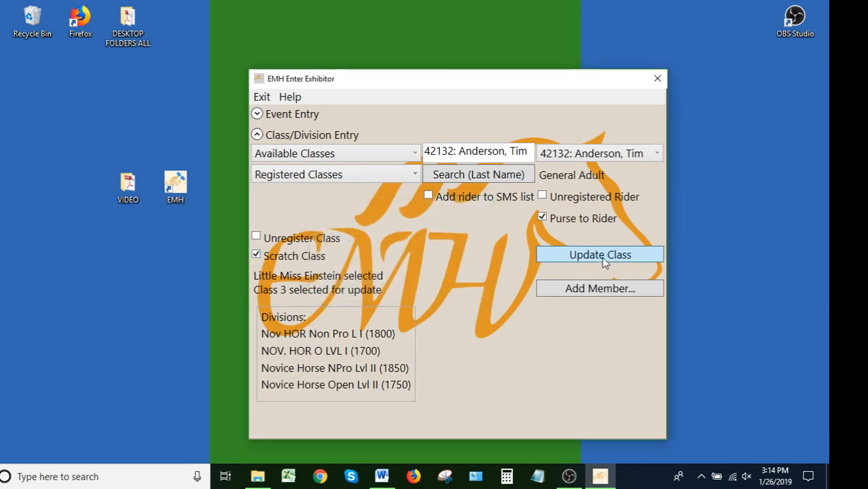
{"action": "left_click", "coordinate": [602, 257]}
Step: Leave exhibitor entry and open the Placement report from the scoring reports
{"action": "left_click", "coordinate": [261, 112]}
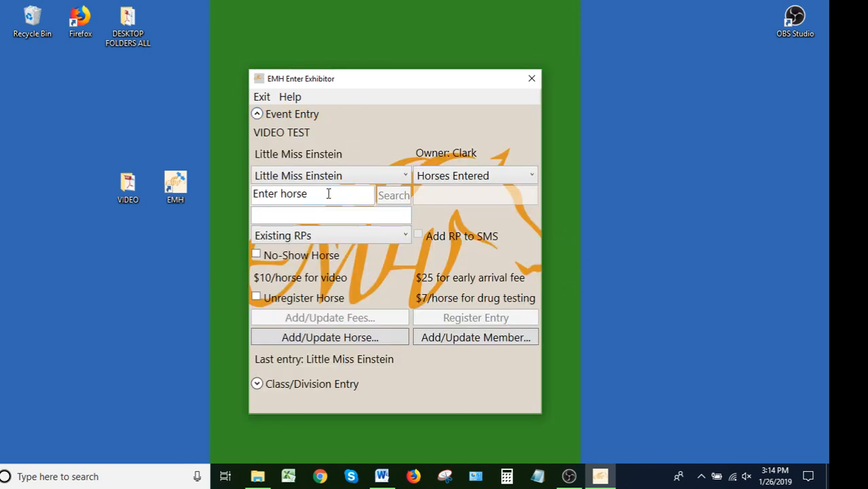
{"action": "left_click", "coordinate": [262, 96]}
{"action": "left_click", "coordinate": [397, 262]}
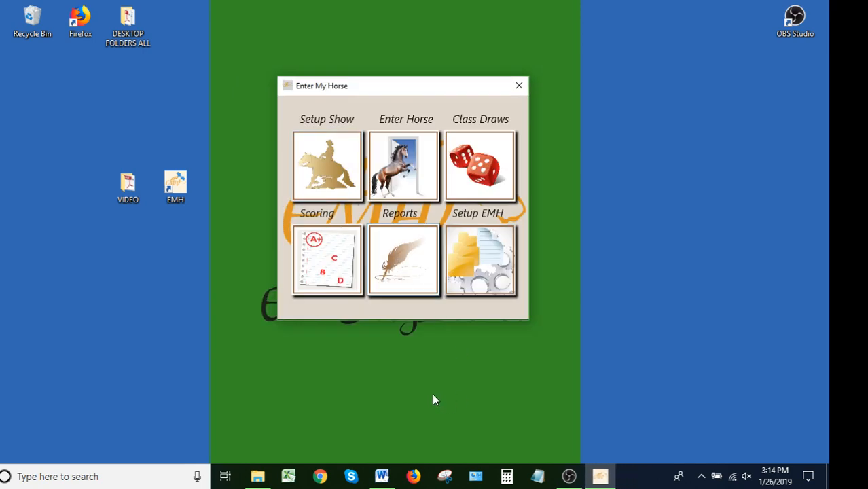
{"action": "left_click", "coordinate": [403, 217]}
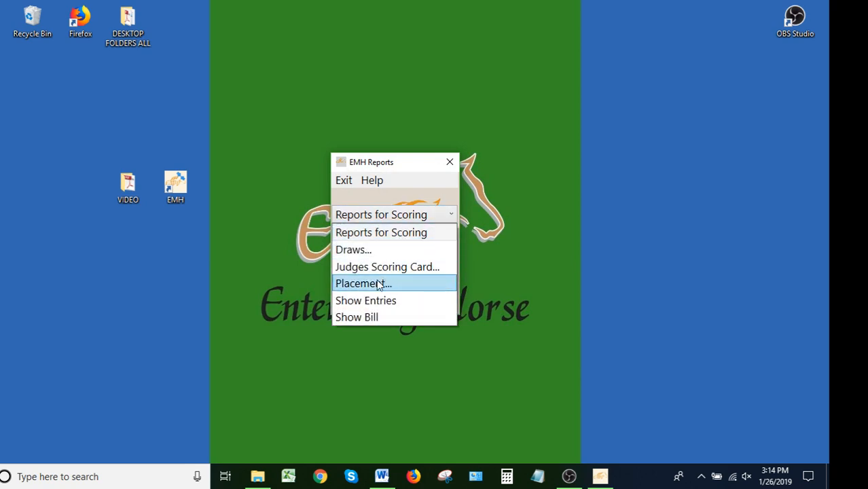
{"action": "left_click", "coordinate": [379, 284]}
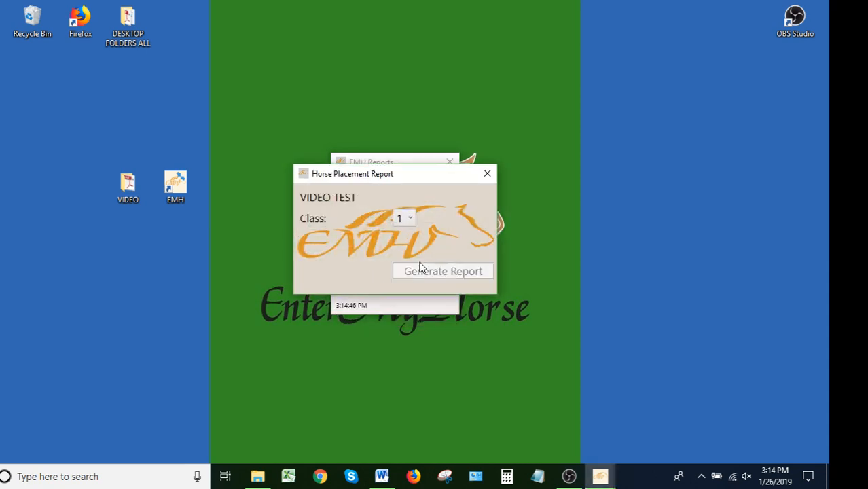
Step: Generate the placement report for class 3, load its PDF to review the placements, and close it
{"action": "left_click", "coordinate": [411, 220]}
{"action": "left_click", "coordinate": [401, 269]}
{"action": "left_click", "coordinate": [422, 269]}
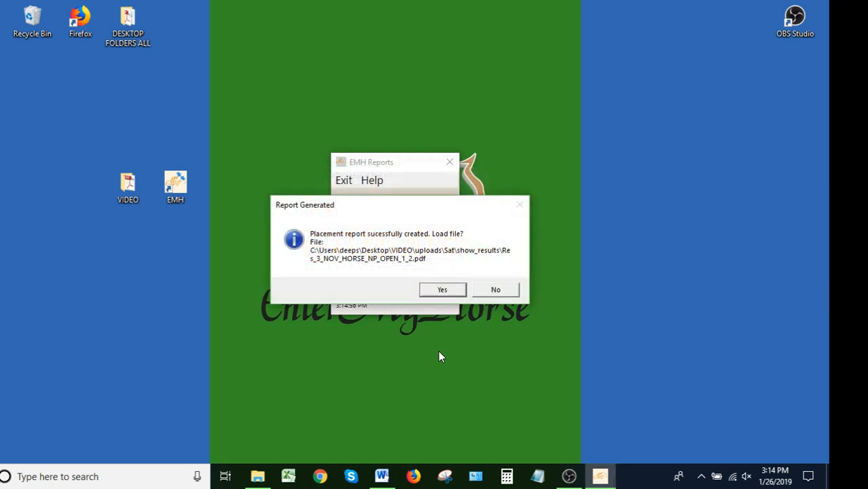
{"action": "left_click", "coordinate": [442, 290]}
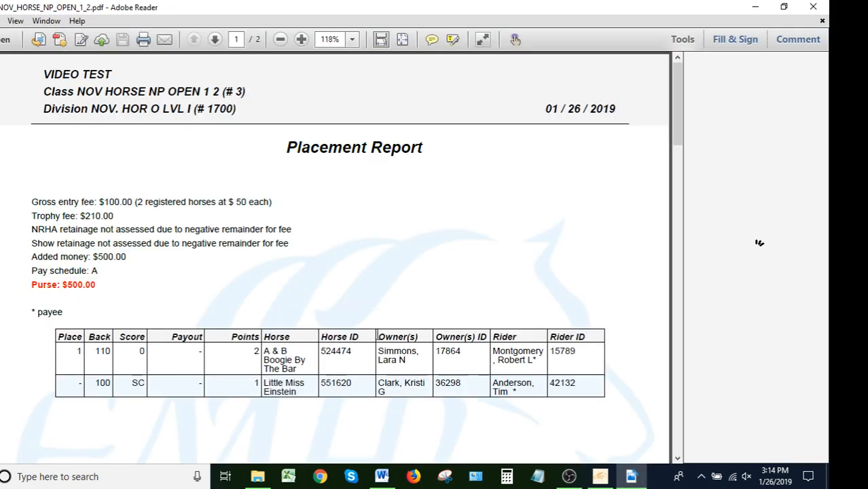
{"action": "scroll", "coordinate": [379, 331], "scroll_direction": "down", "scroll_amount": 3}
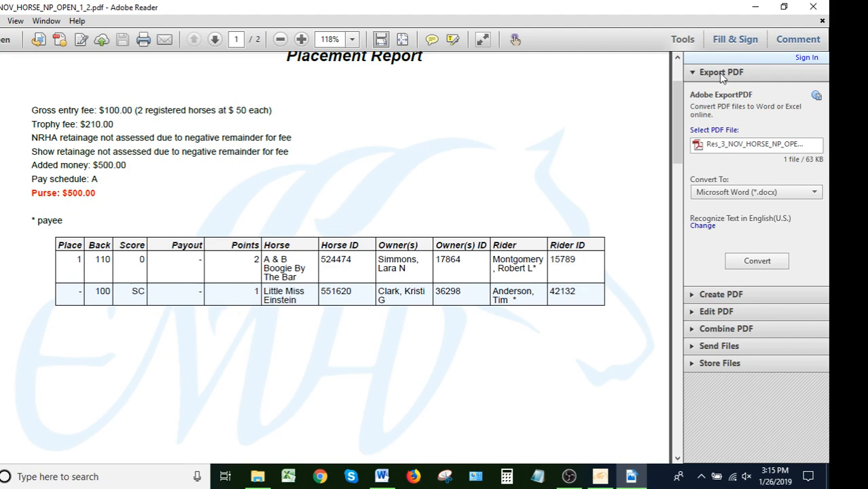
{"action": "left_click", "coordinate": [813, 7]}
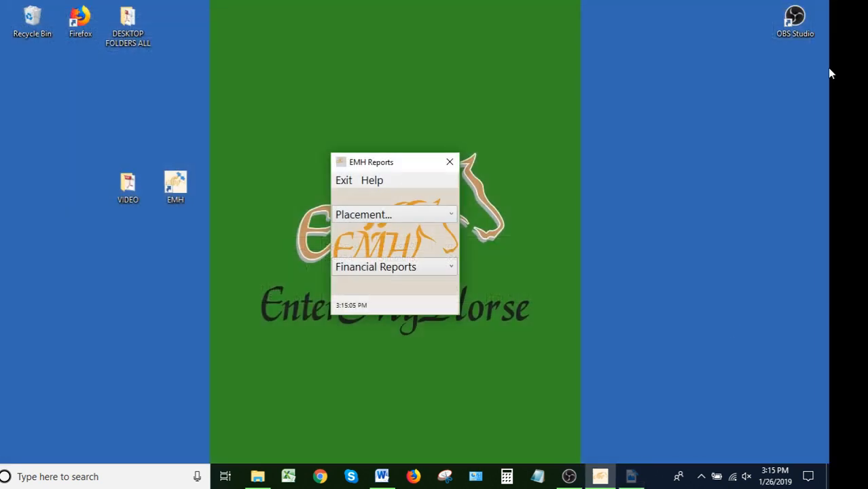
{"action": "left_click", "coordinate": [453, 215]}
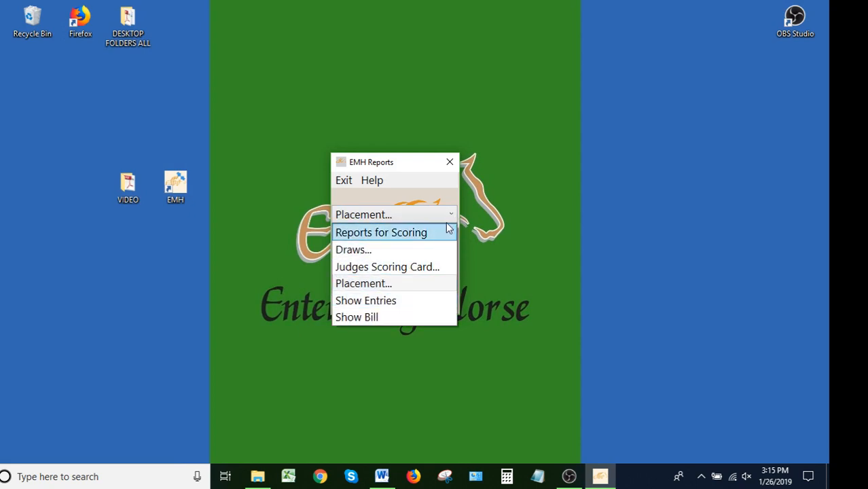
{"action": "left_click", "coordinate": [364, 284]}
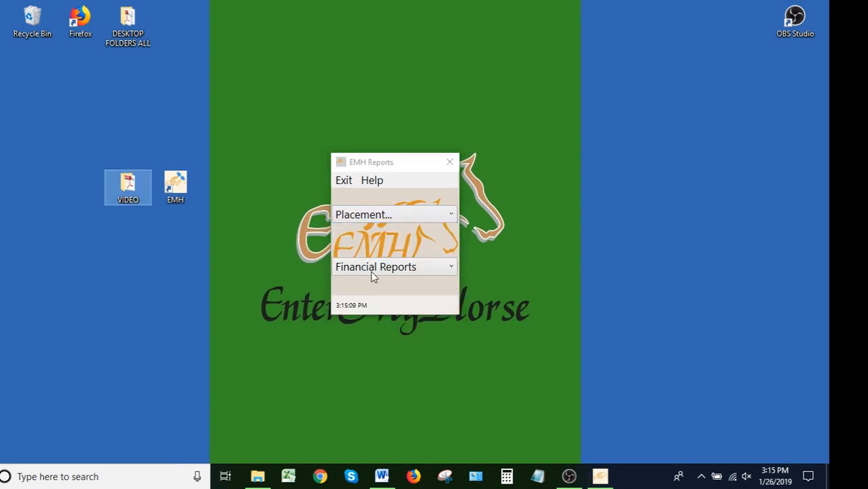
{"action": "left_click", "coordinate": [488, 174]}
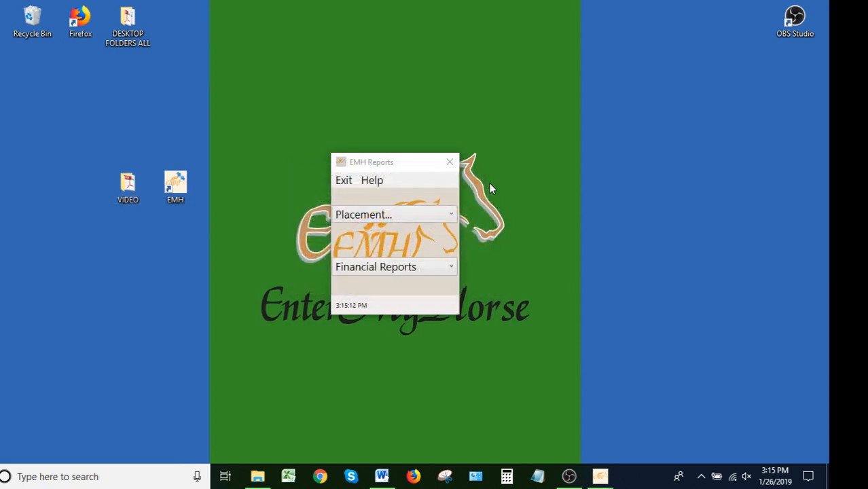
Step: Close the EMH Reports window to return to the main menu
{"action": "left_click", "coordinate": [449, 163]}
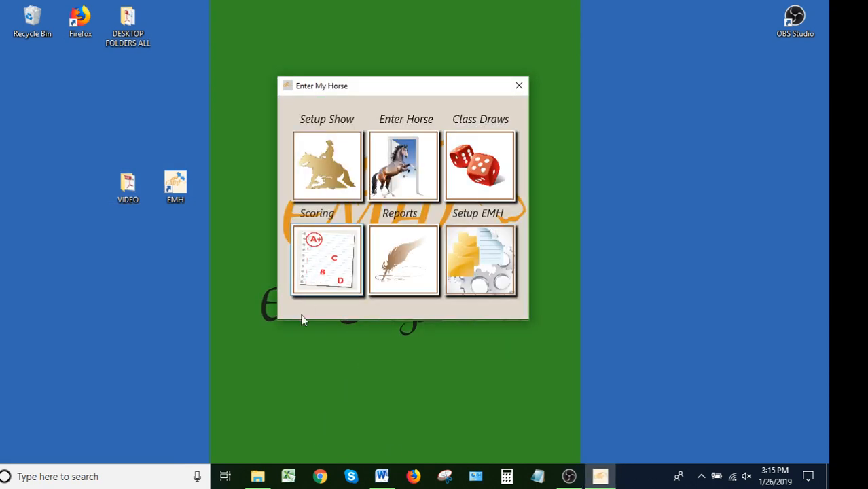
Step: Check Little Miss Einstein's scratch status in the scoring entry for class 3, and close the Scoring window
{"action": "left_click", "coordinate": [316, 288]}
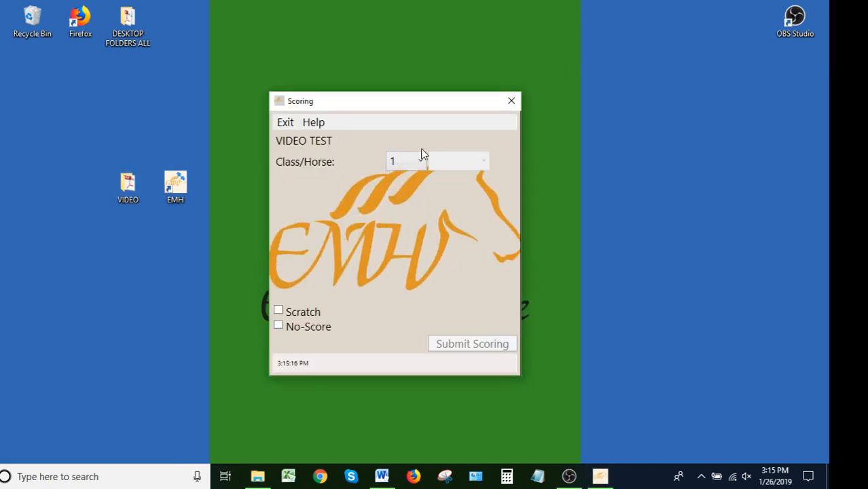
{"action": "left_click", "coordinate": [419, 161]}
{"action": "left_click", "coordinate": [401, 212]}
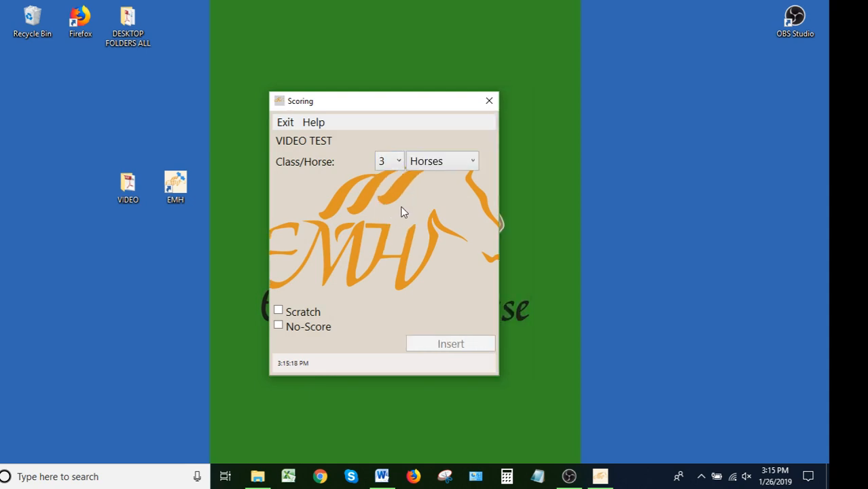
{"action": "left_click", "coordinate": [469, 163]}
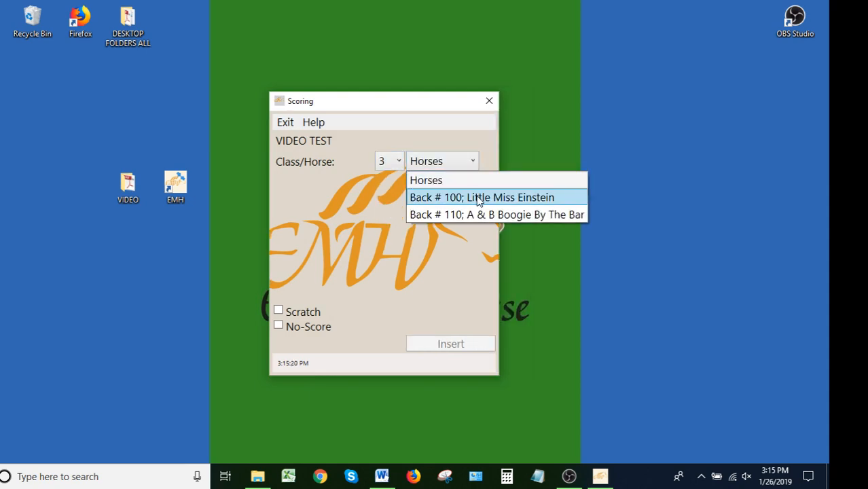
{"action": "left_click", "coordinate": [479, 199]}
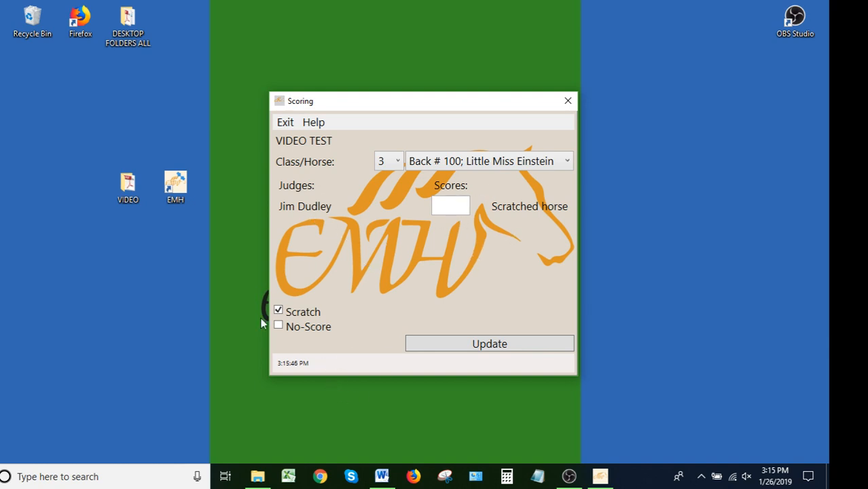
{"action": "mouse_move", "coordinate": [294, 335]}
{"action": "left_click", "coordinate": [569, 102]}
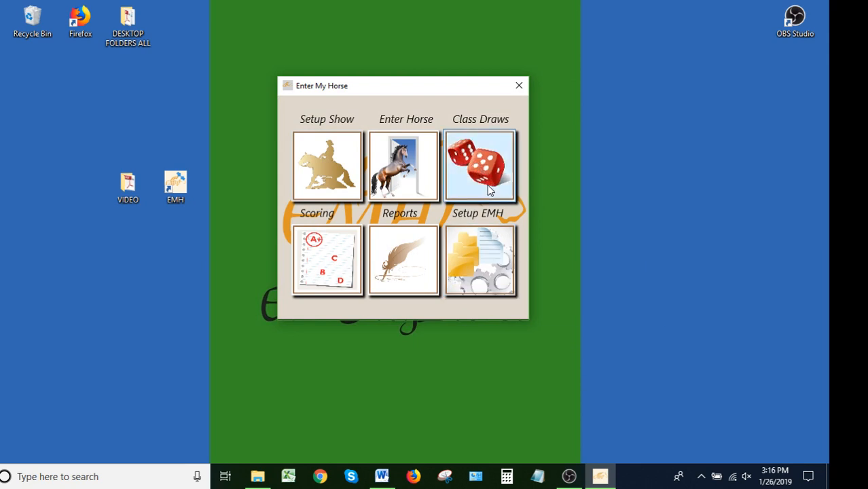
Step: Generate the Show Entries scoring report, load its PDF to review each horse's class entries, and close it
{"action": "left_click", "coordinate": [407, 270]}
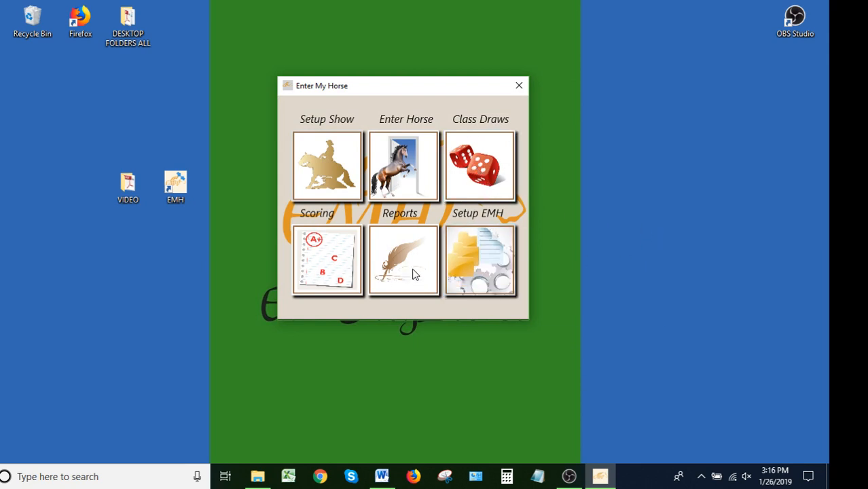
{"action": "left_click", "coordinate": [389, 216]}
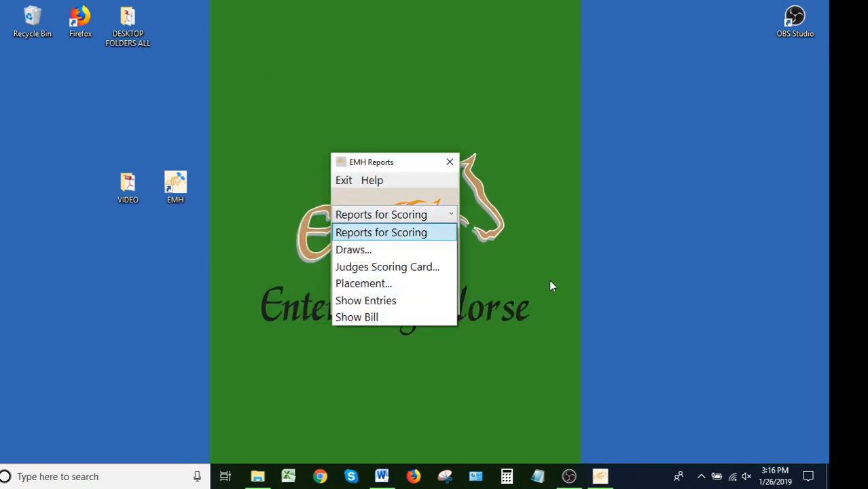
{"action": "left_click", "coordinate": [376, 299]}
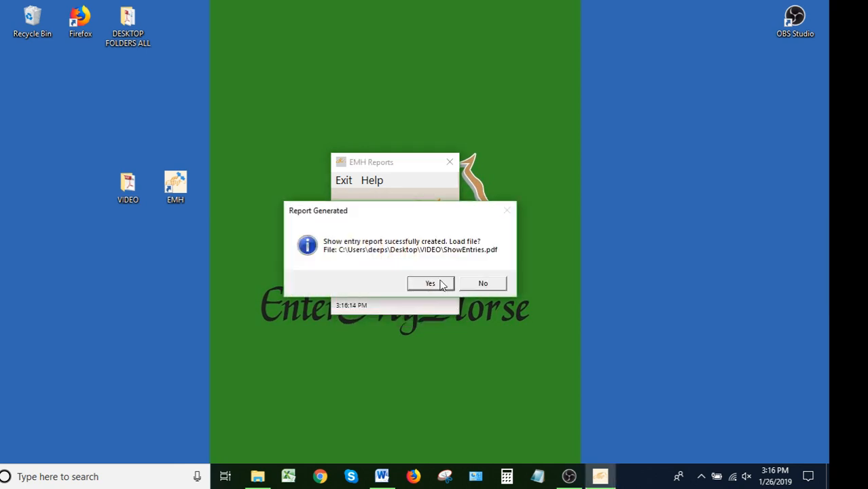
{"action": "left_click", "coordinate": [431, 284]}
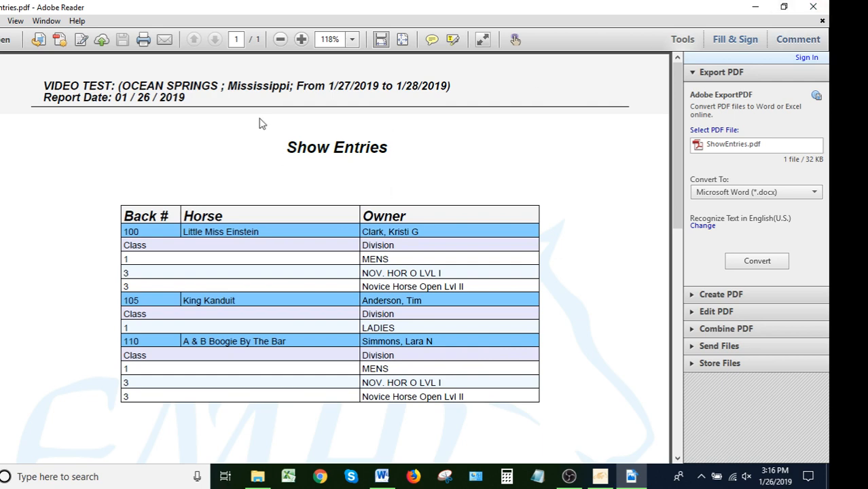
{"action": "left_click", "coordinate": [822, 4]}
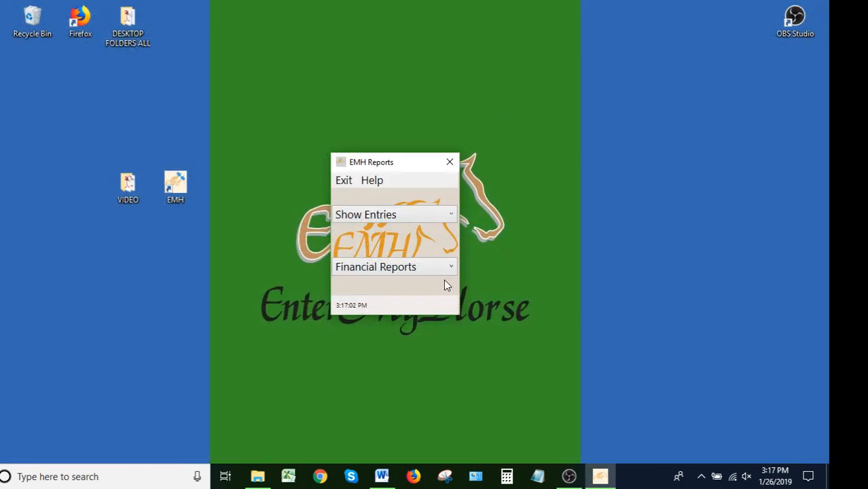
{"action": "left_click", "coordinate": [450, 215]}
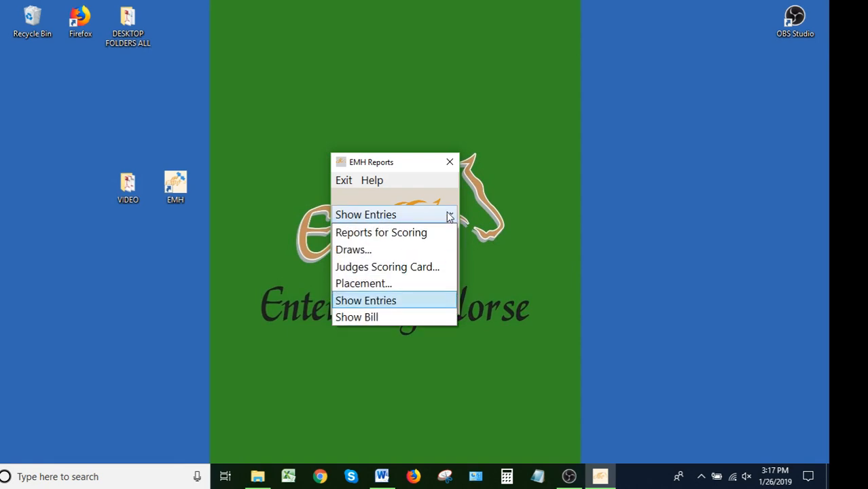
{"action": "left_click", "coordinate": [450, 162]}
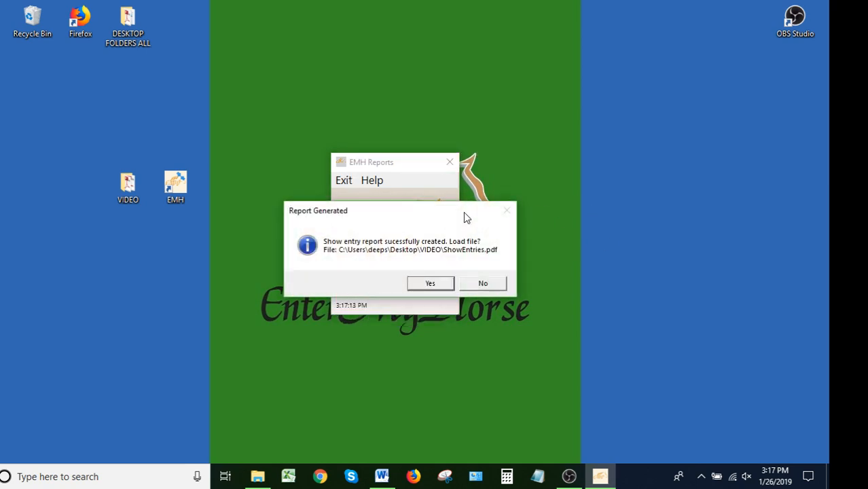
{"action": "left_click", "coordinate": [486, 284]}
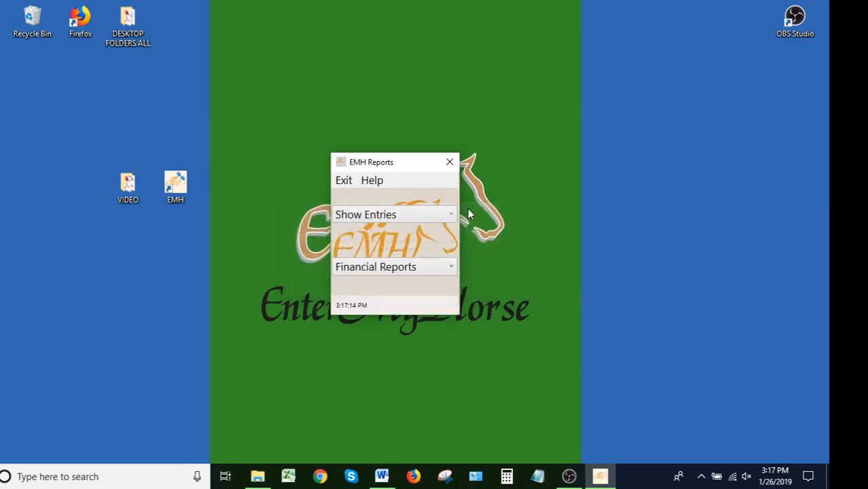
Step: Leave the reports for exhibitor entry and look up Little Miss Einstein's VIDEO TEST entries in Registration Check
{"action": "left_click", "coordinate": [449, 163]}
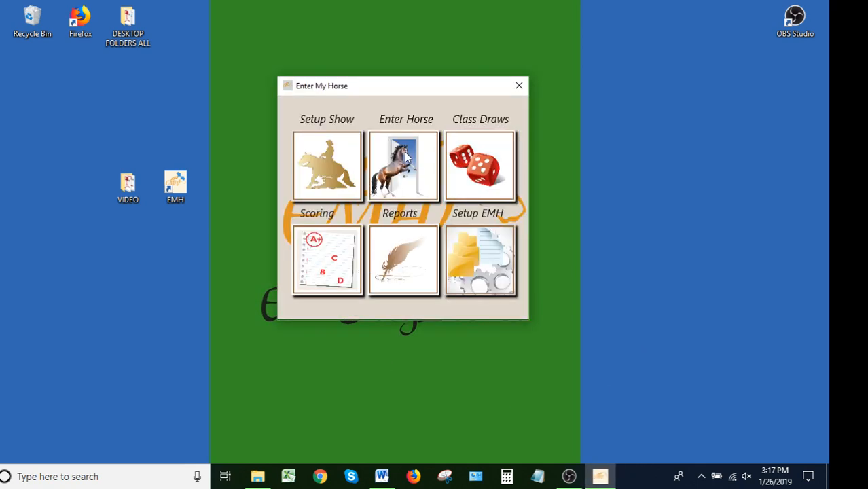
{"action": "left_click", "coordinate": [406, 156]}
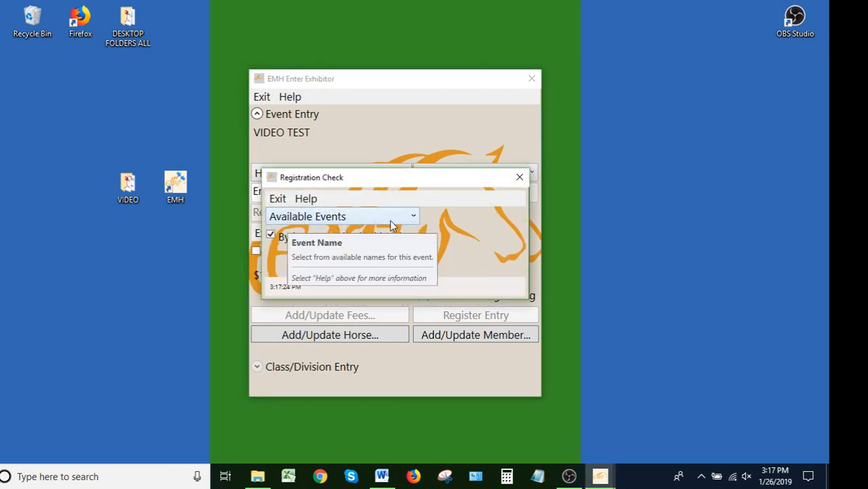
{"action": "left_click", "coordinate": [412, 218]}
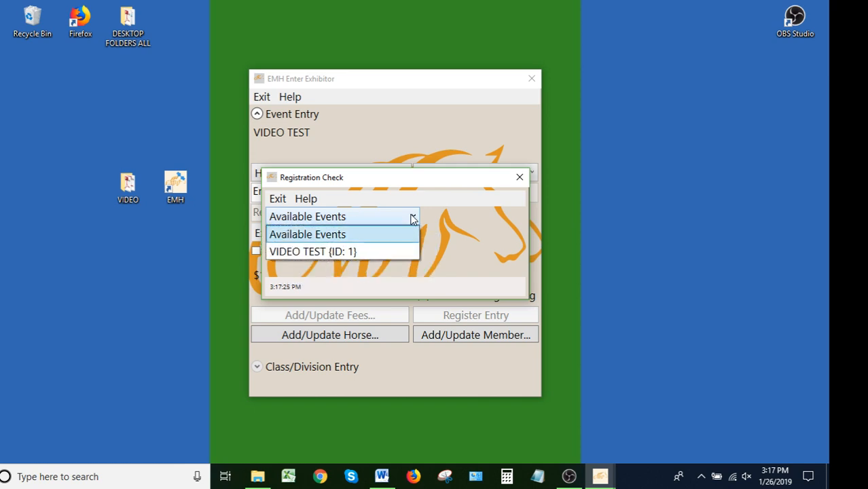
{"action": "left_click", "coordinate": [334, 251]}
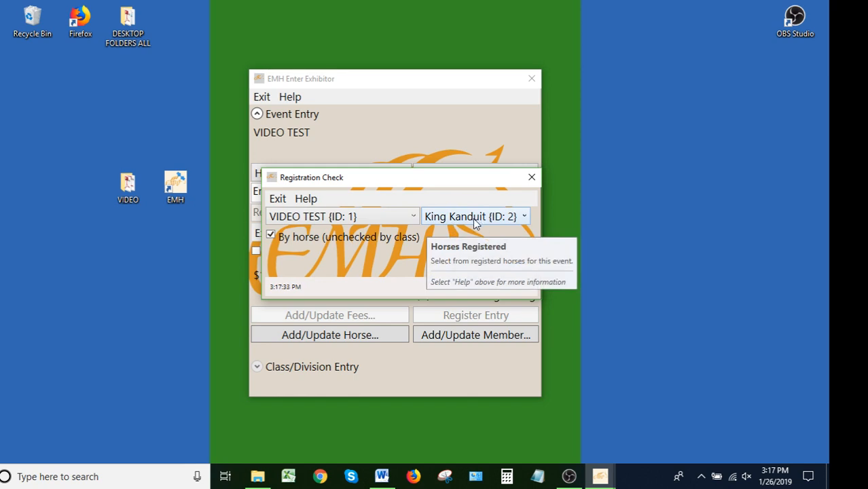
{"action": "left_click", "coordinate": [506, 216]}
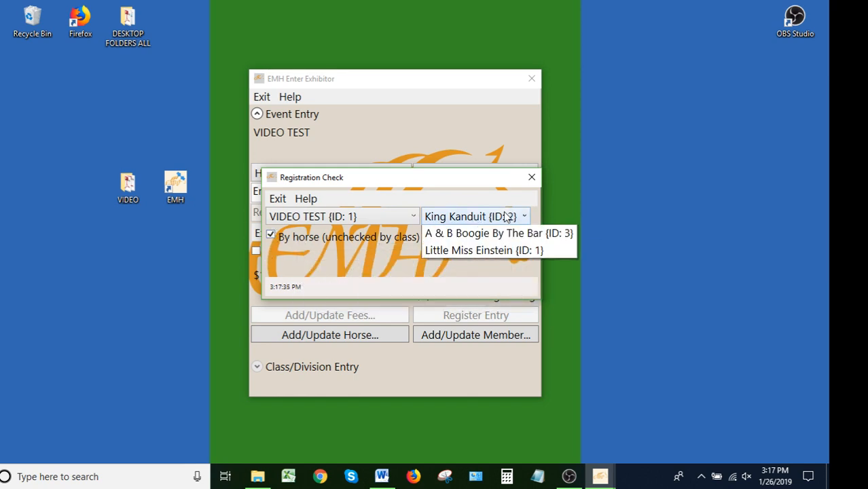
{"action": "left_click", "coordinate": [506, 269]}
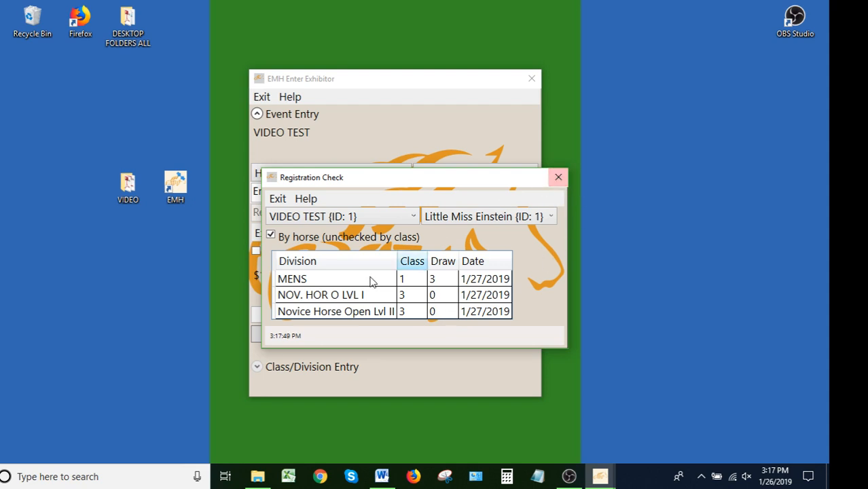
{"action": "left_click", "coordinate": [559, 178]}
Step: Load the entered horse A & B Boogie By The Bar and decline the owner's membership update
{"action": "left_click", "coordinate": [530, 175]}
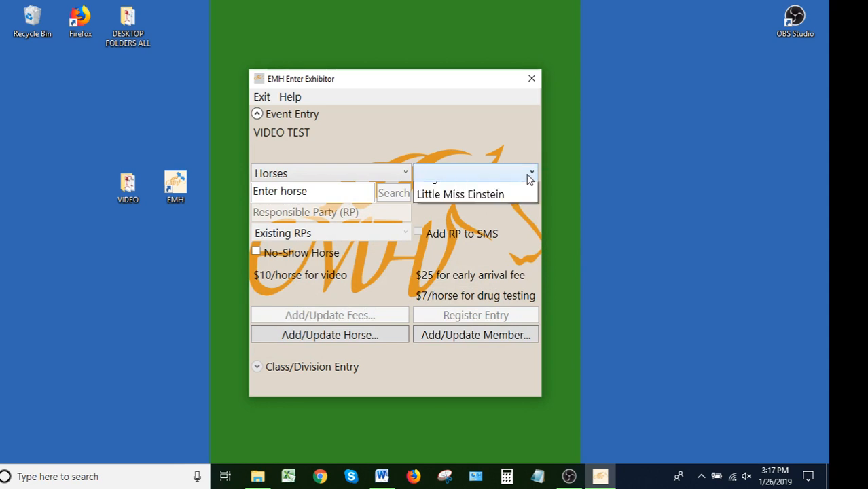
{"action": "left_click", "coordinate": [510, 193]}
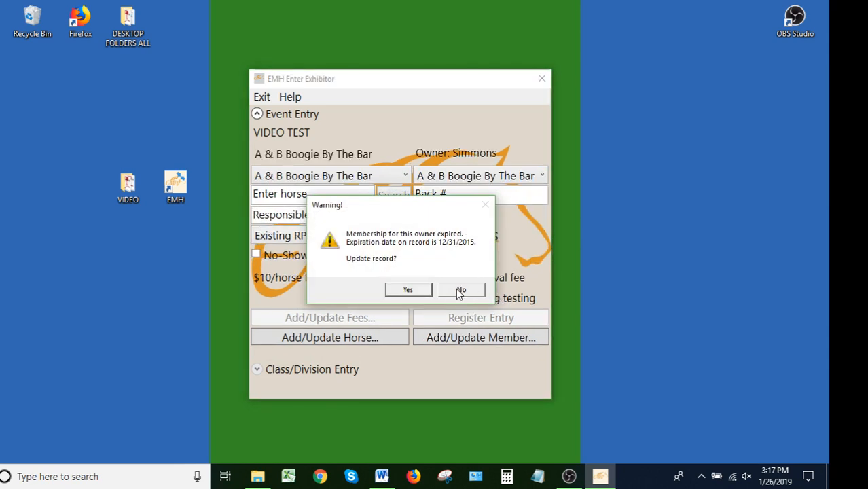
{"action": "left_click", "coordinate": [464, 291]}
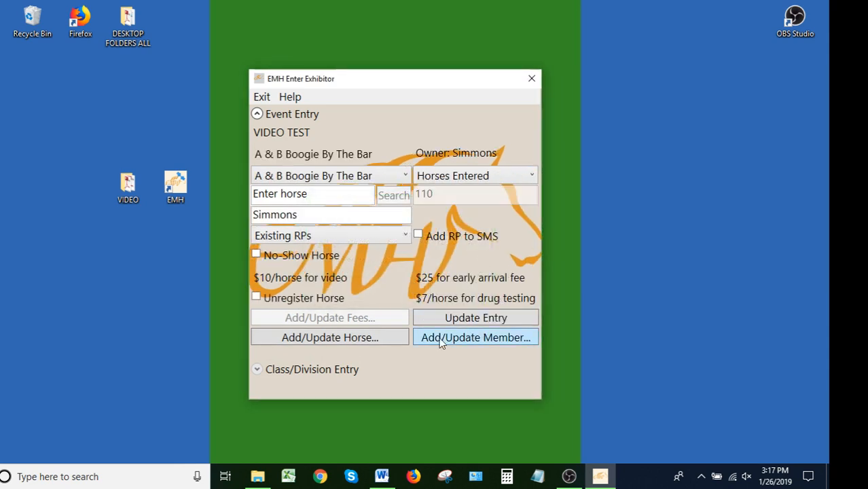
Step: Look up the VIDEO TEST entries of A & B Boogie By The Bar in Registration Check, and close it
{"action": "left_click", "coordinate": [323, 376]}
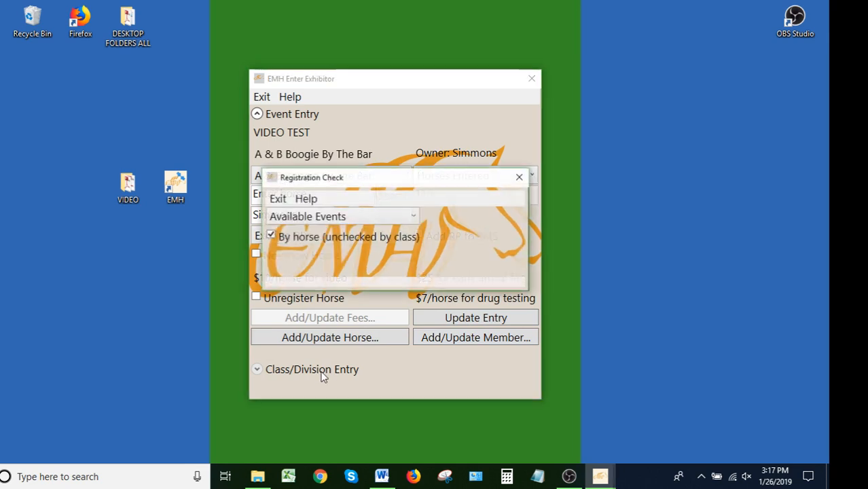
{"action": "left_click", "coordinate": [416, 218]}
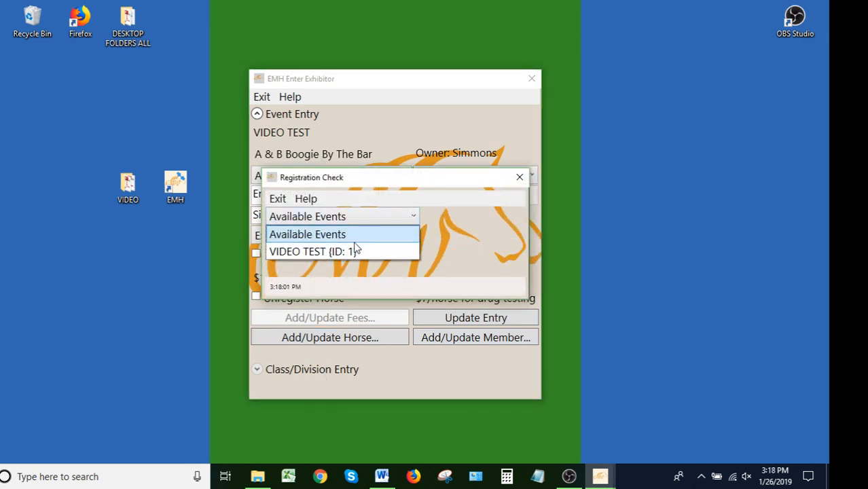
{"action": "left_click", "coordinate": [354, 249]}
{"action": "left_click", "coordinate": [479, 225]}
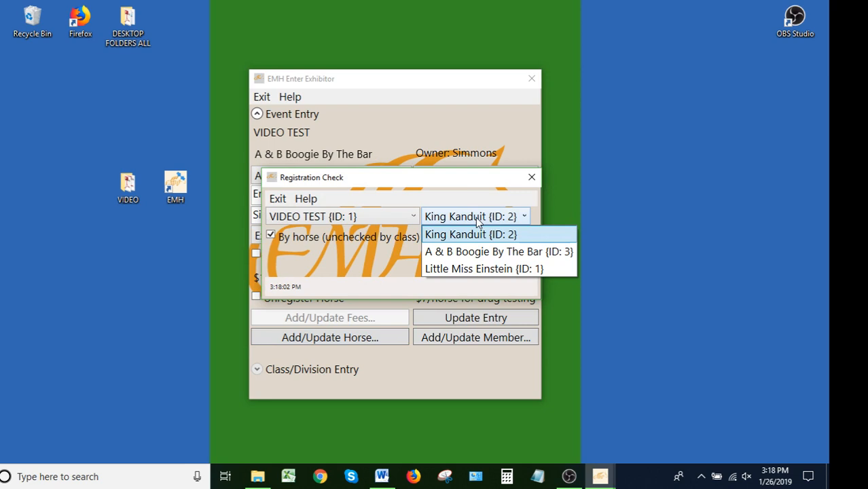
{"action": "left_click", "coordinate": [465, 251]}
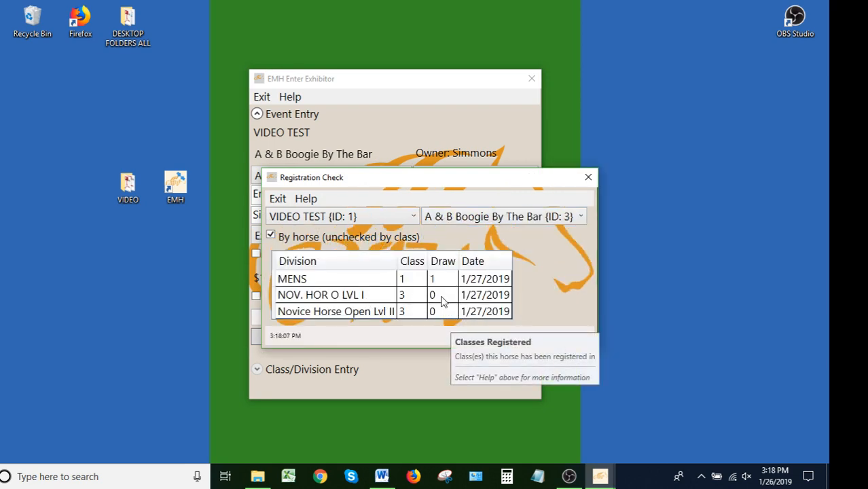
{"action": "left_click", "coordinate": [588, 178]}
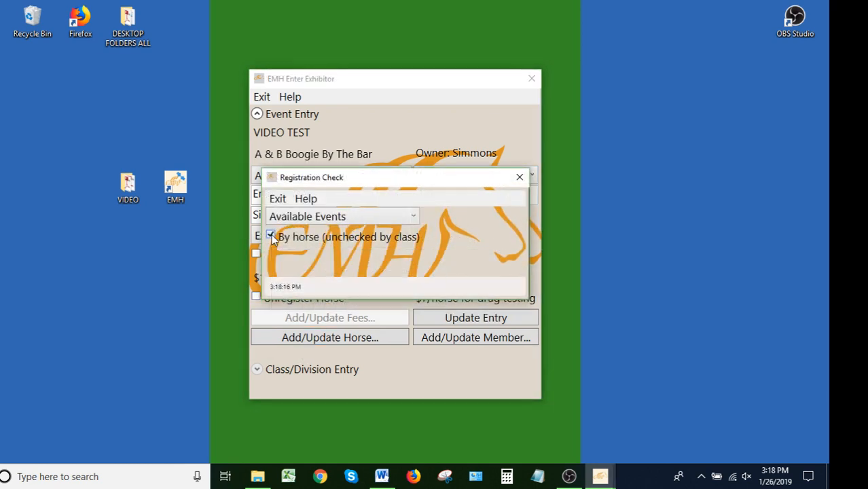
Step: Switch Registration Check to lookup by class for VIDEO TEST and view the horses registered in classes 2 and 1
{"action": "left_click", "coordinate": [272, 237]}
{"action": "left_click", "coordinate": [412, 221]}
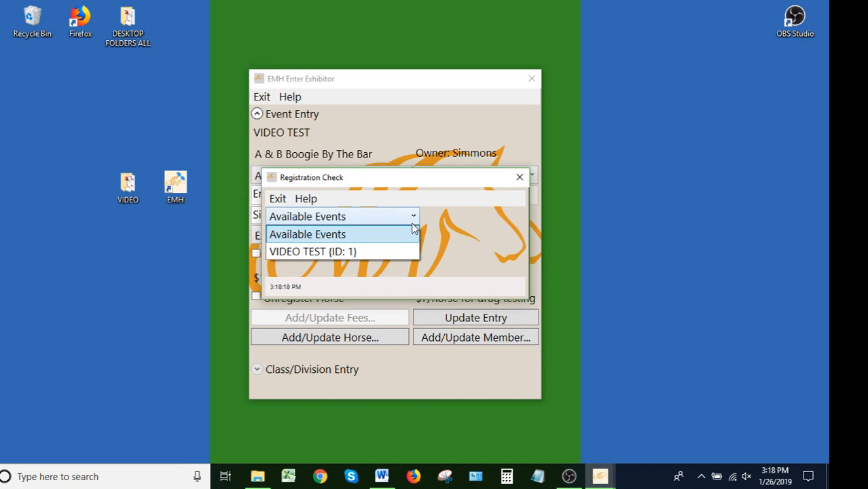
{"action": "left_click", "coordinate": [384, 250]}
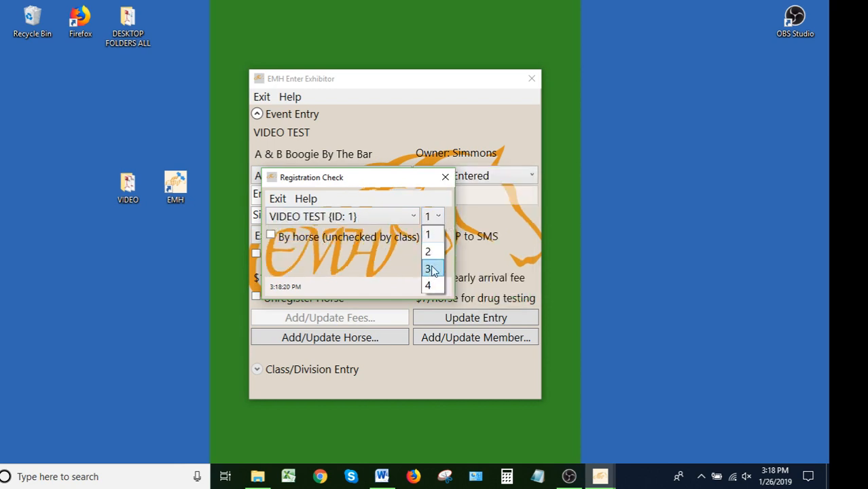
{"action": "left_click", "coordinate": [429, 253]}
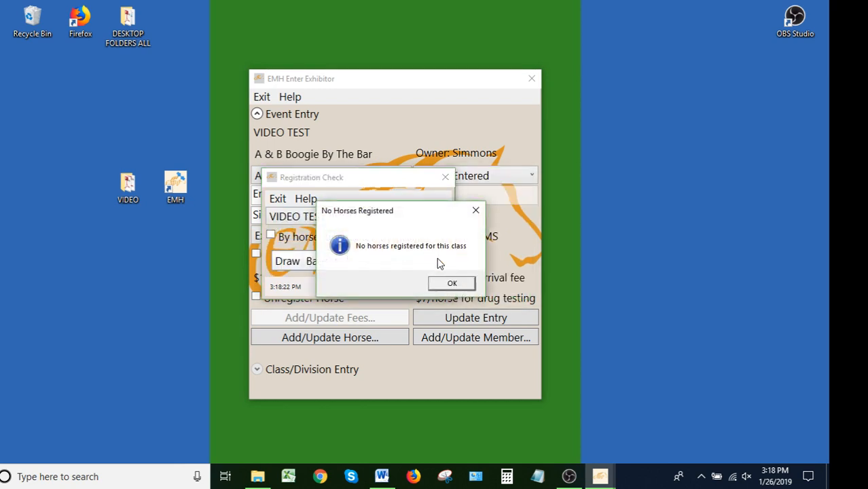
{"action": "left_click", "coordinate": [452, 284]}
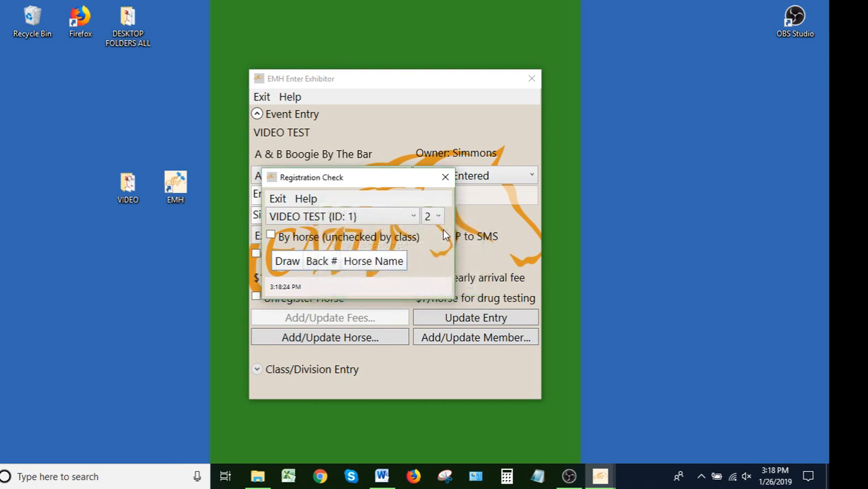
{"action": "left_click", "coordinate": [440, 223]}
{"action": "left_click", "coordinate": [437, 232]}
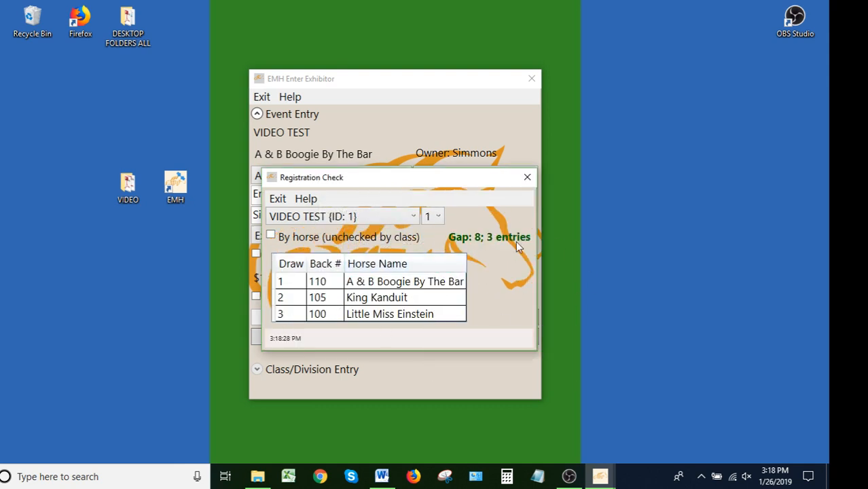
Step: View the horses registered in classes 3 and 4, and close Registration Check
{"action": "left_click", "coordinate": [442, 219]}
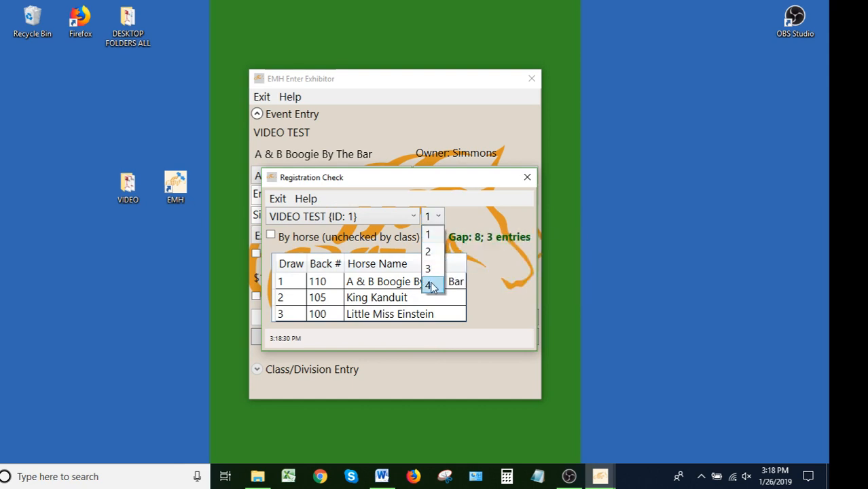
{"action": "left_click", "coordinate": [437, 269]}
{"action": "left_click", "coordinate": [440, 214]}
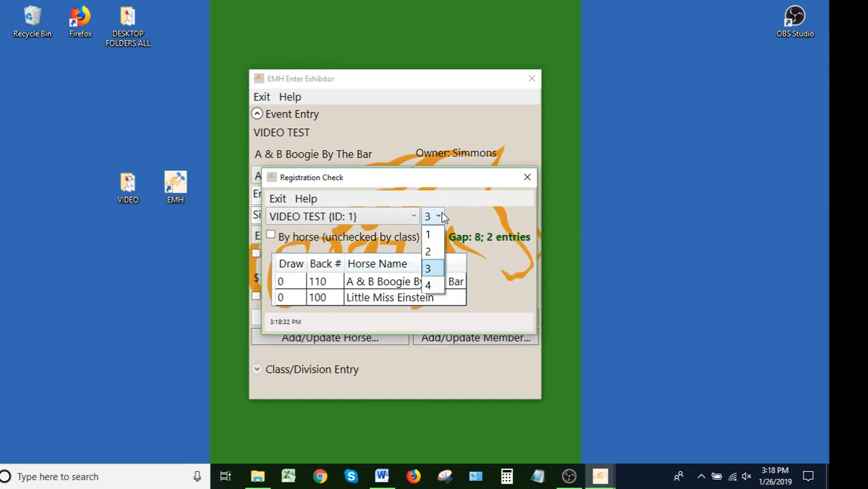
{"action": "left_click", "coordinate": [429, 286]}
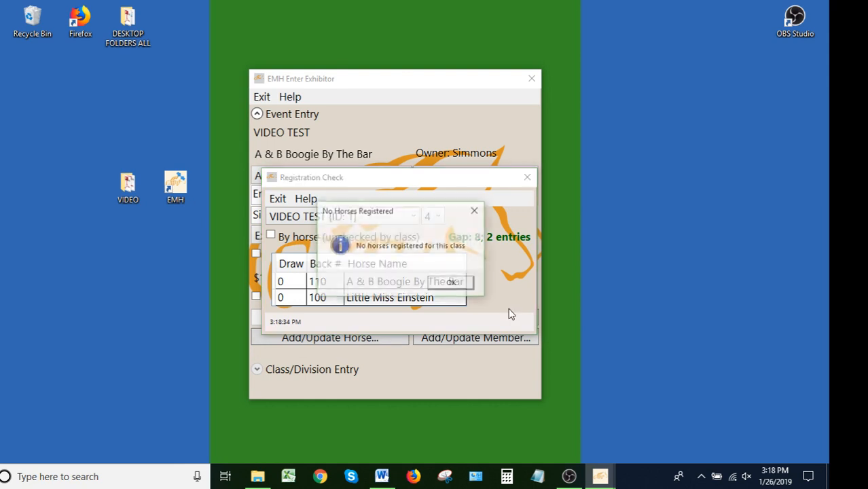
{"action": "left_click", "coordinate": [466, 284]}
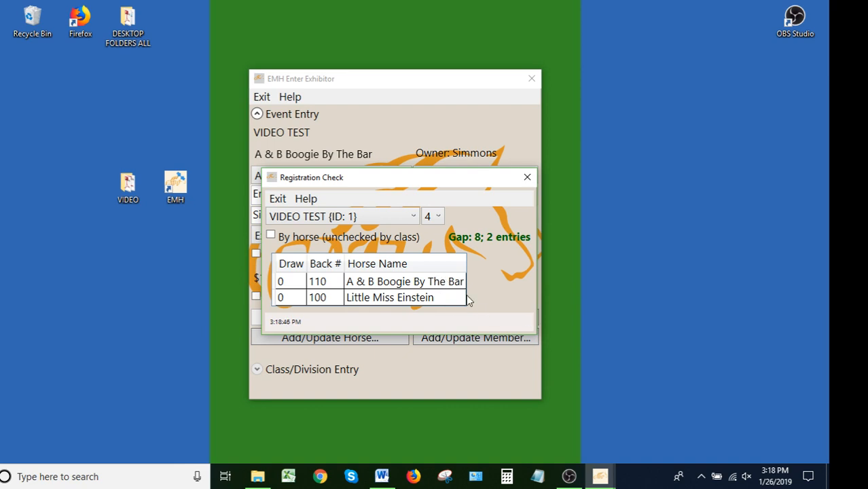
{"action": "left_click", "coordinate": [527, 178]}
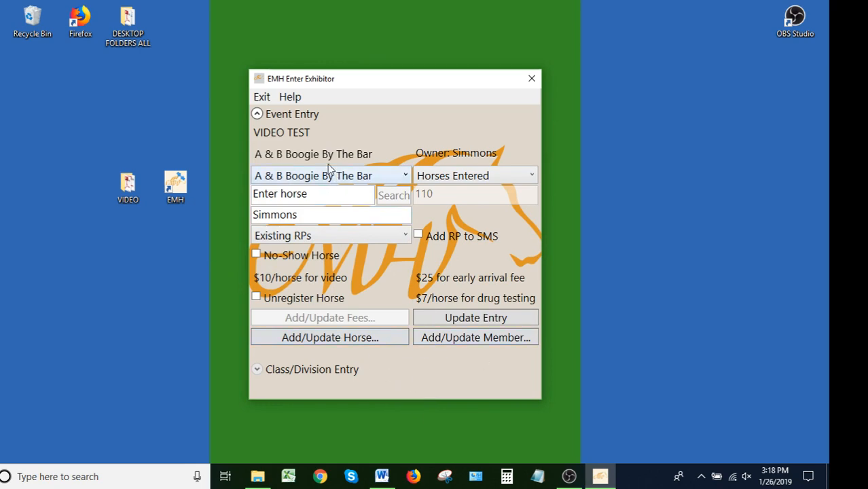
{"action": "left_click", "coordinate": [570, 476]}
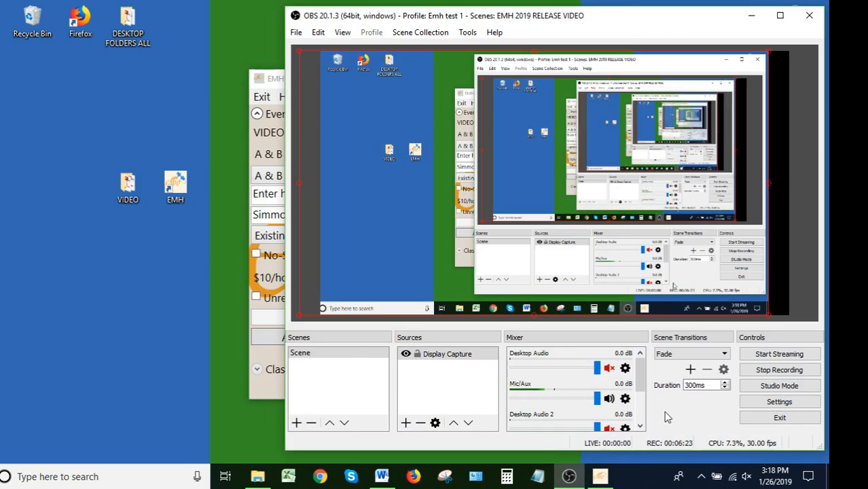